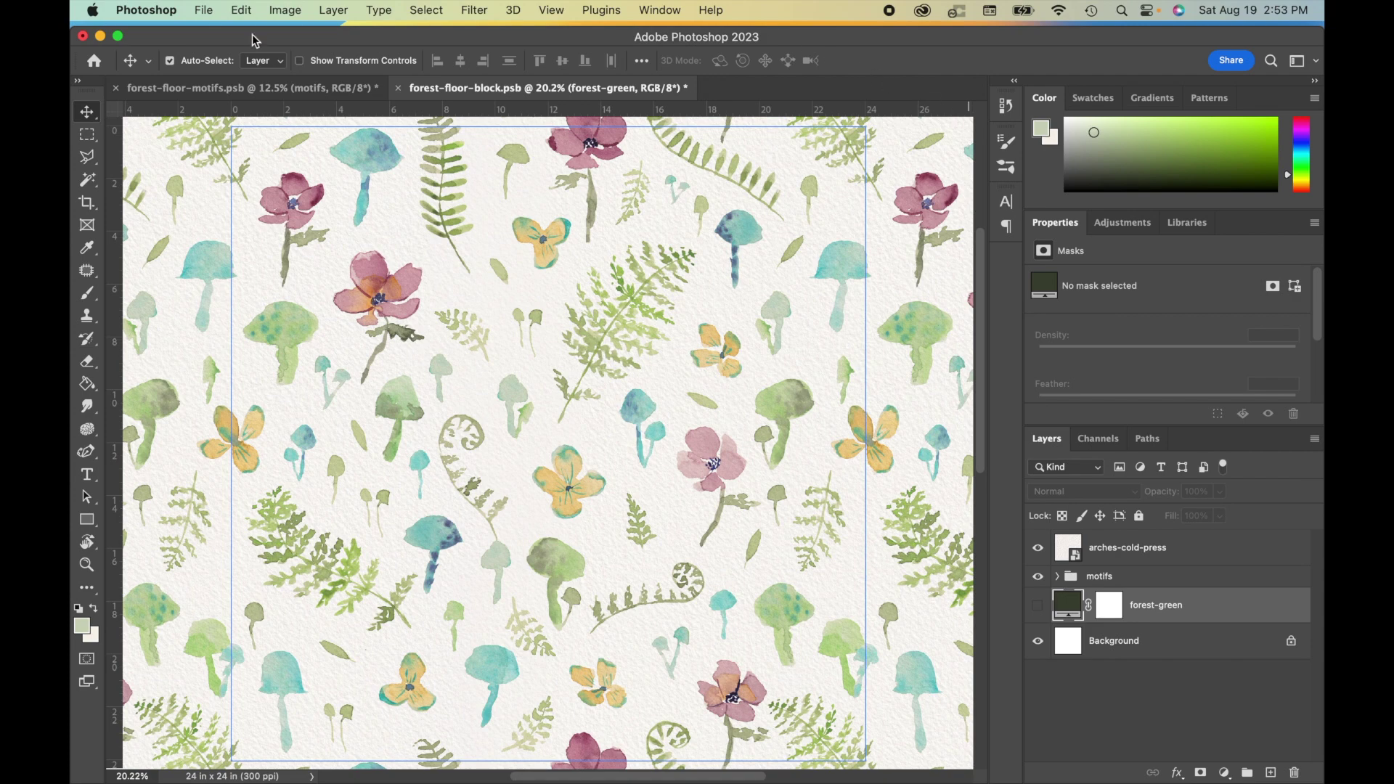
# Step: Create a new Untitled-1 document from the Custom 24 x 24 in @ 300 ppi preset
pyautogui.click(207, 12)
pyautogui.click(218, 34)
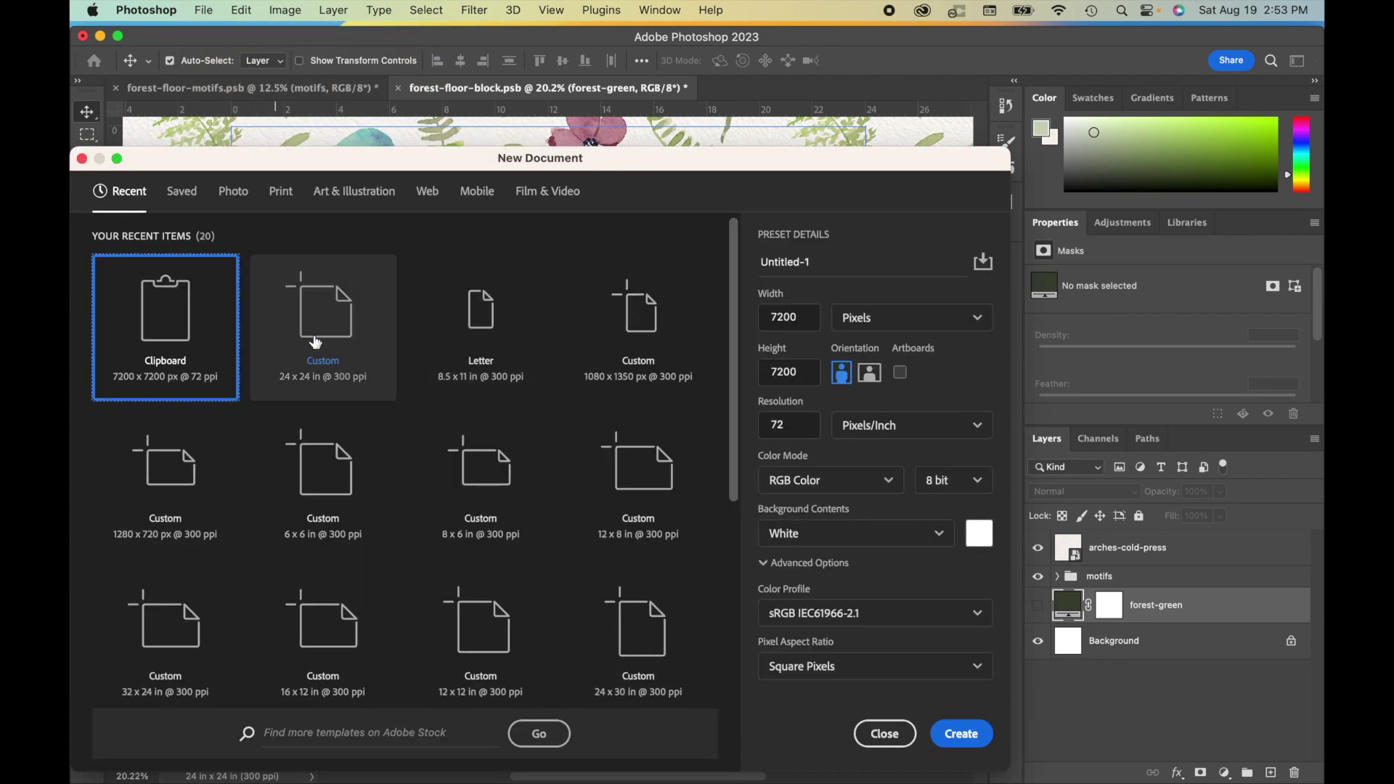
pyautogui.click(335, 369)
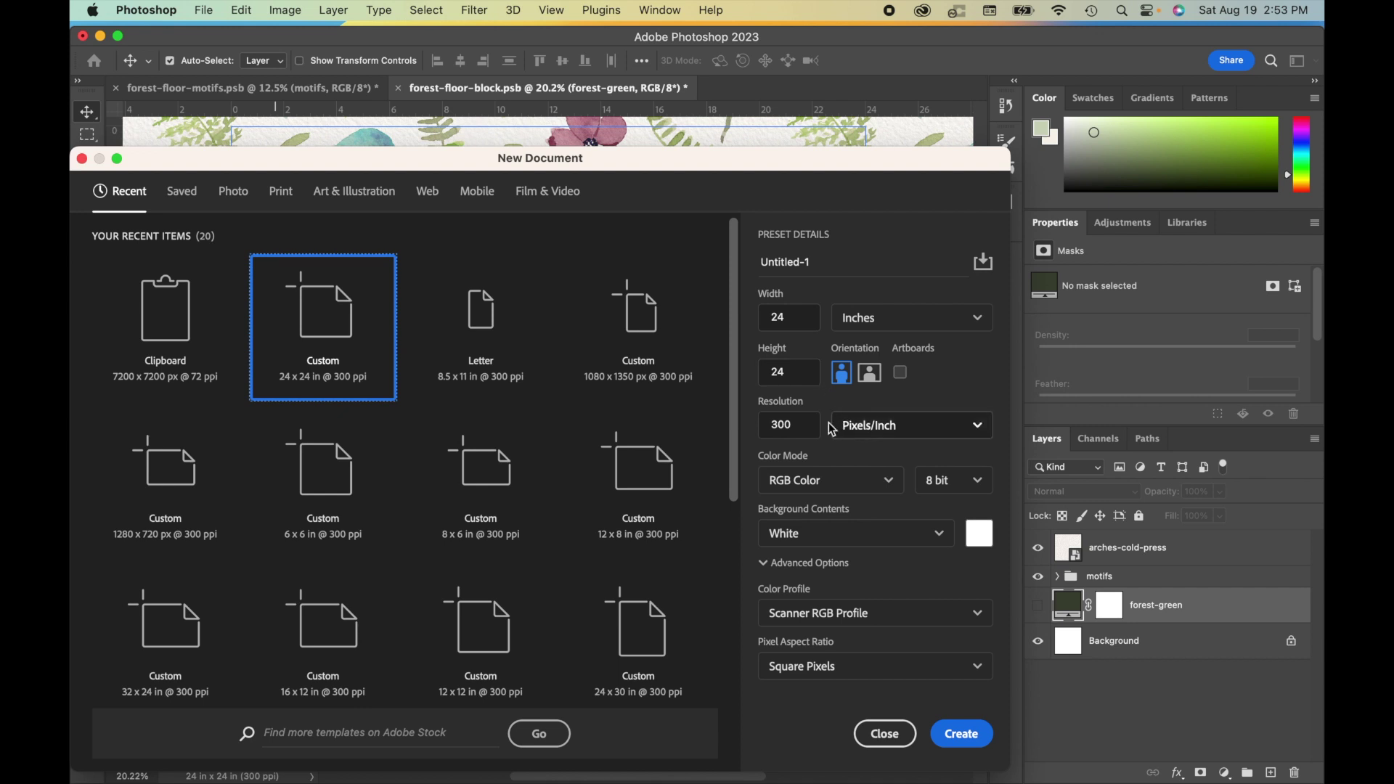
pyautogui.click(954, 740)
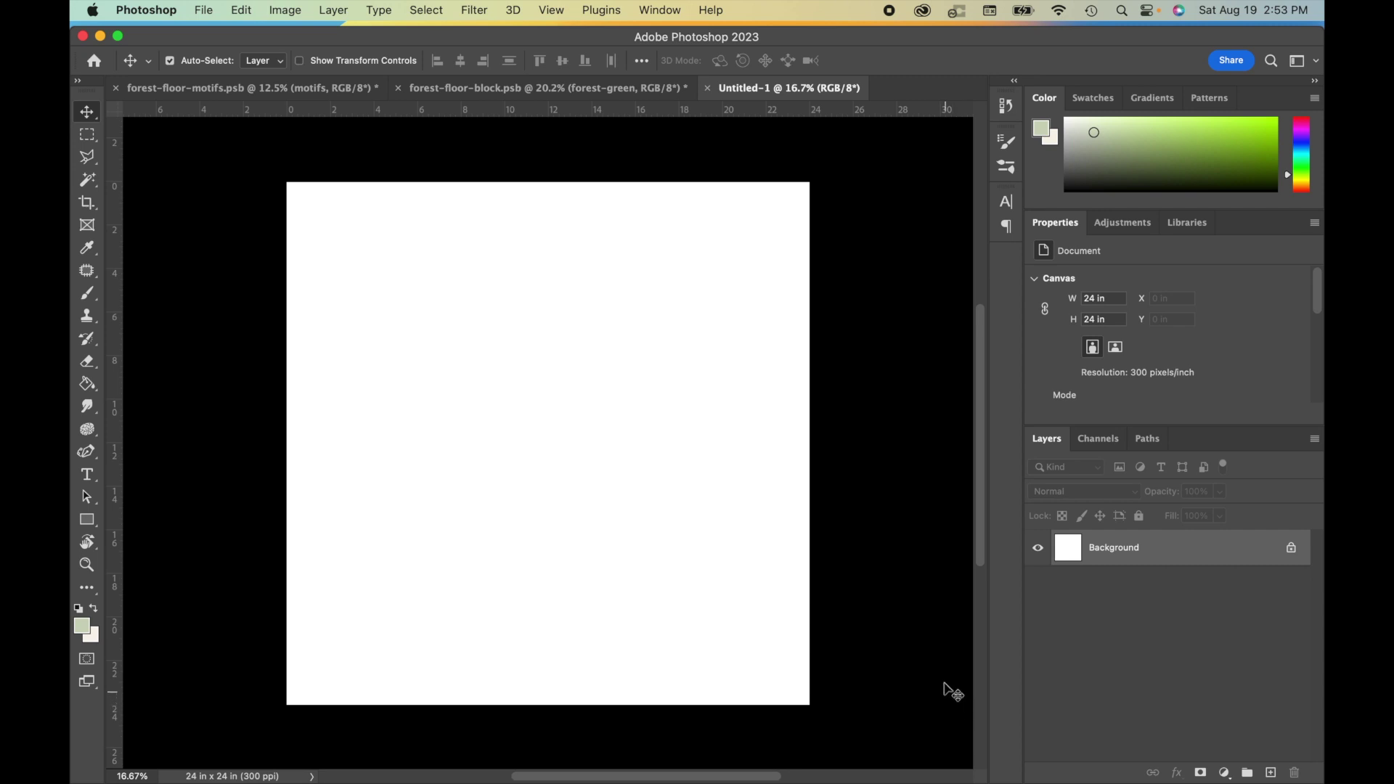
# Step: Save the document locally as forest-floor-for-export.psb in the 02_PS-files folder
pyautogui.click(202, 10)
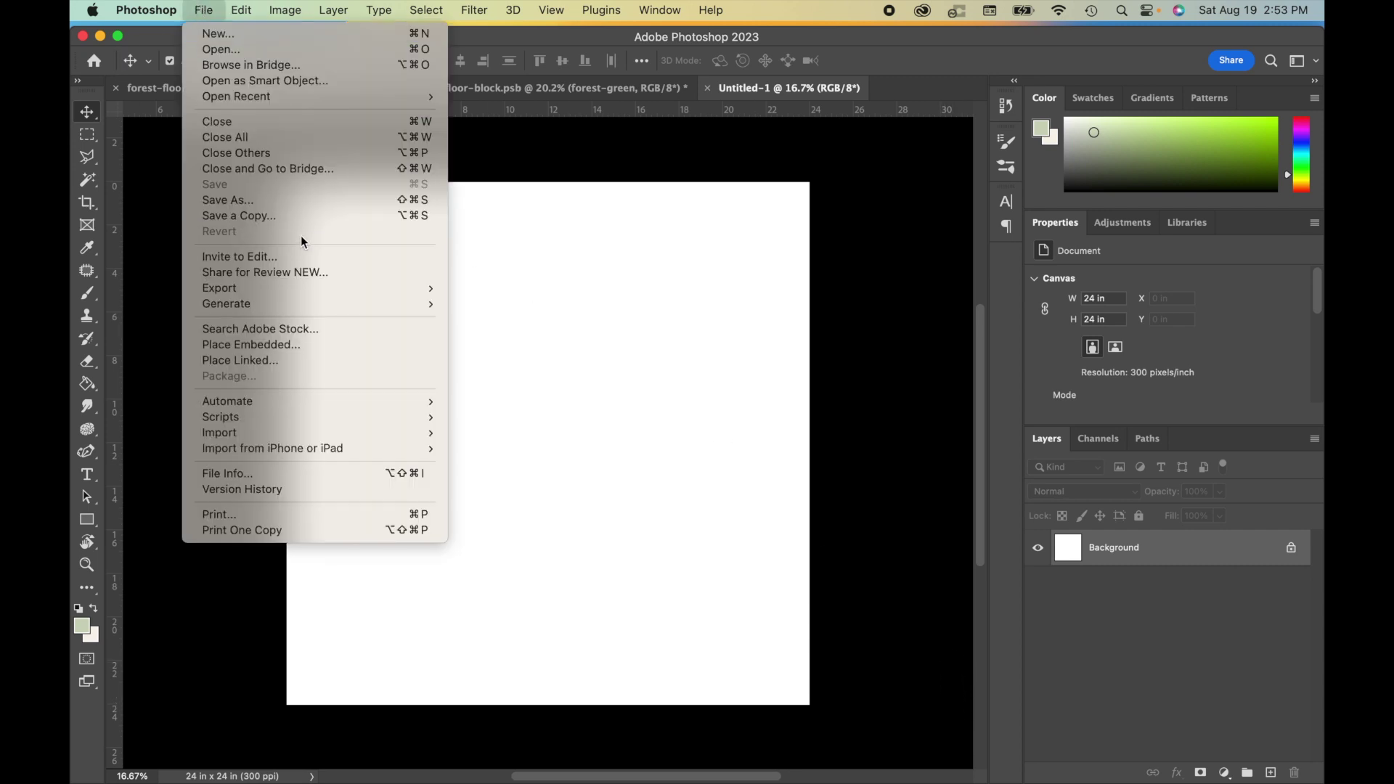
pyautogui.click(294, 199)
pyautogui.click(184, 642)
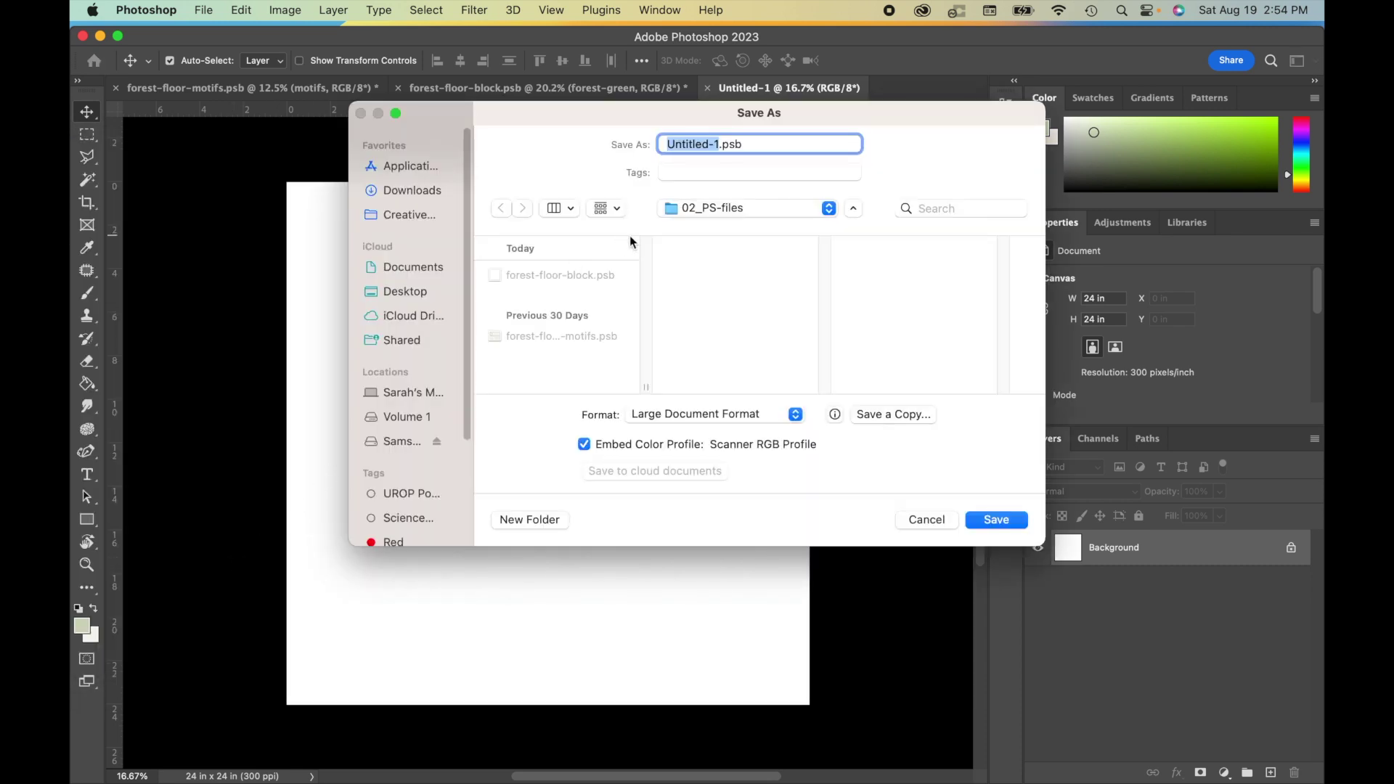
pyautogui.click(579, 274)
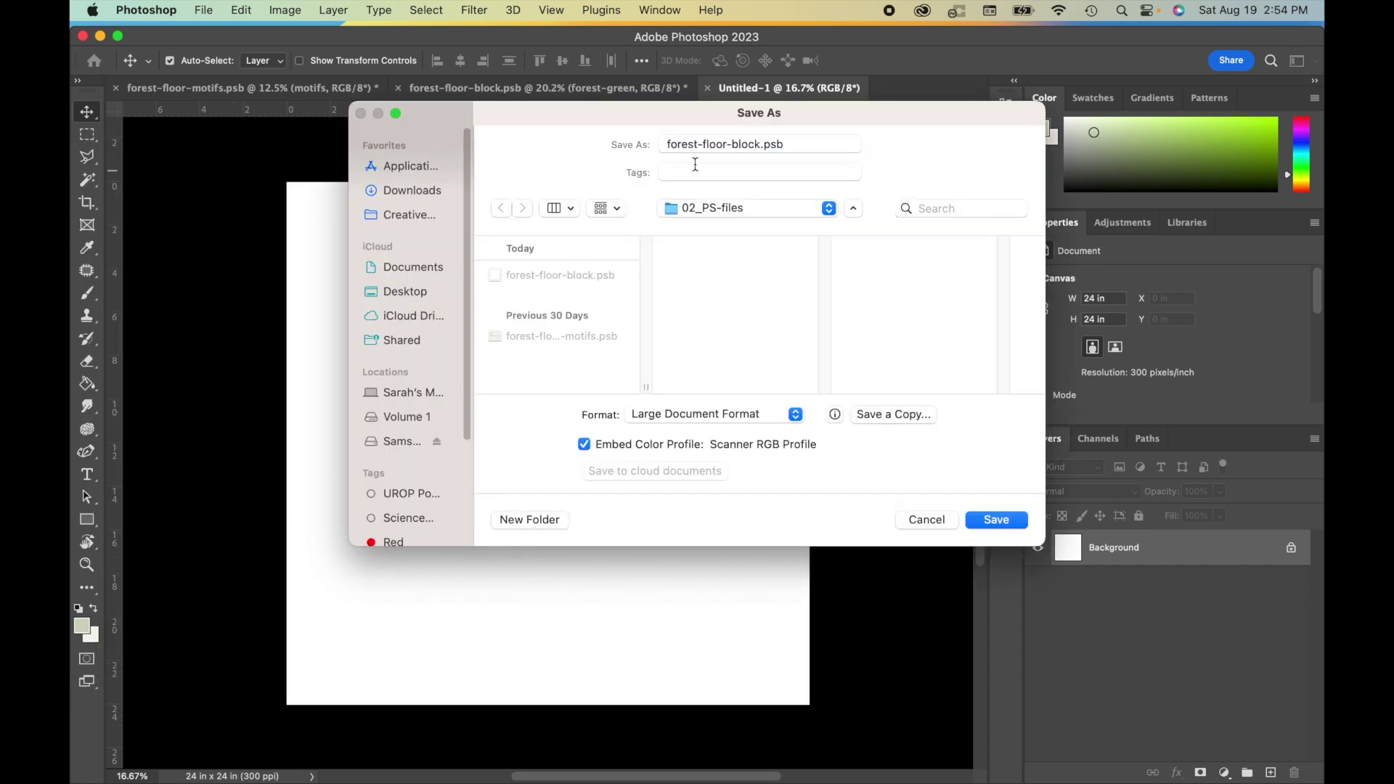
pyautogui.doubleClick(747, 144)
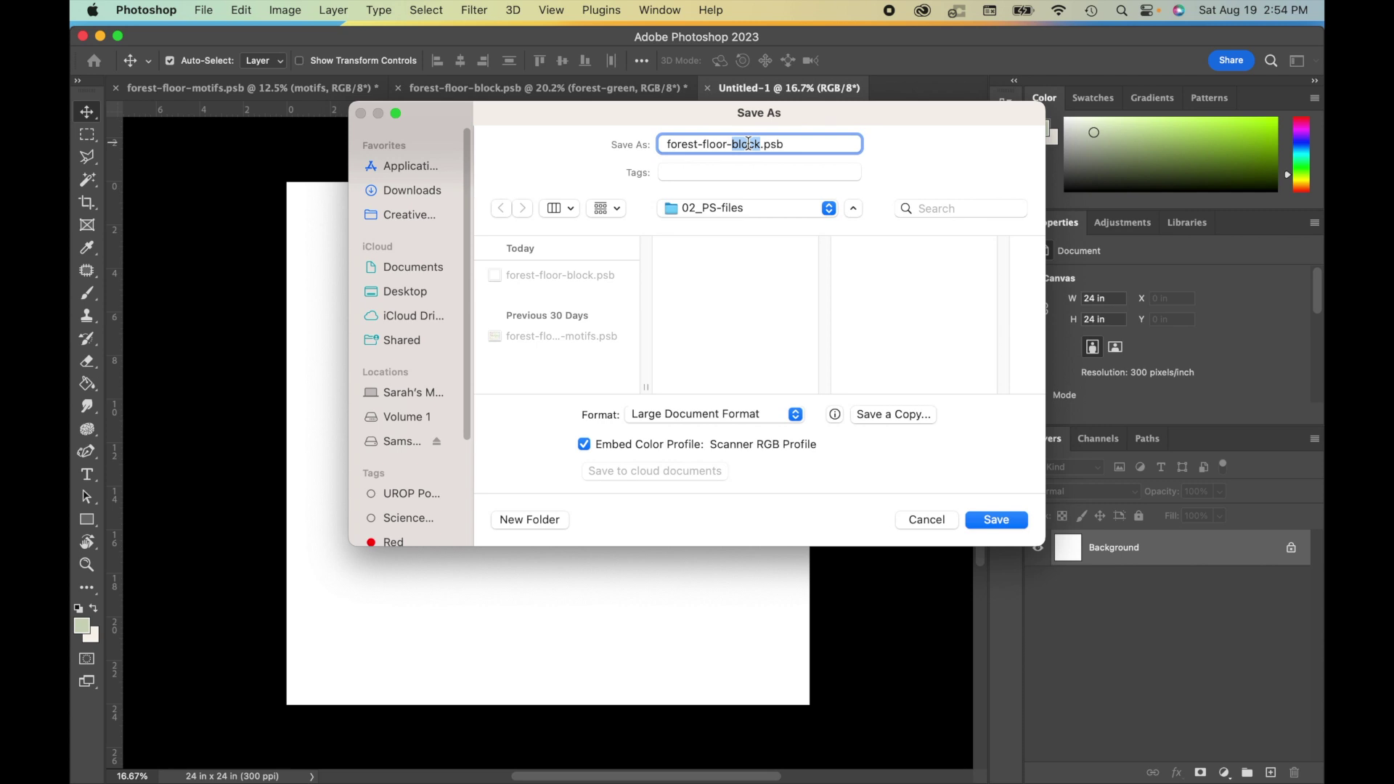
pyautogui.write('for-export')
pyautogui.click(991, 523)
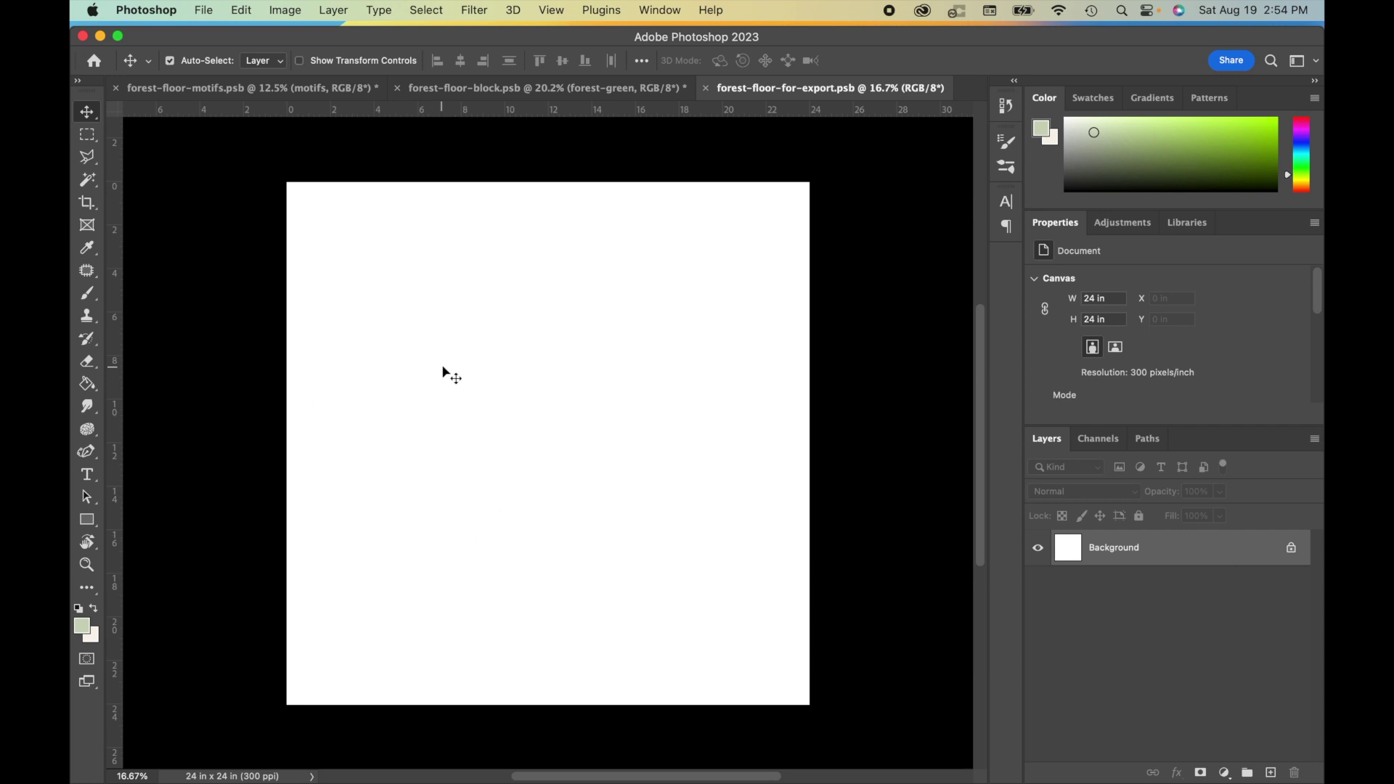
# Step: Add a new Pattern Fill layer named Pattern Fill 1 from the Layer menu
pyautogui.moveTo(472, 36); pyautogui.dragTo(472, 32)
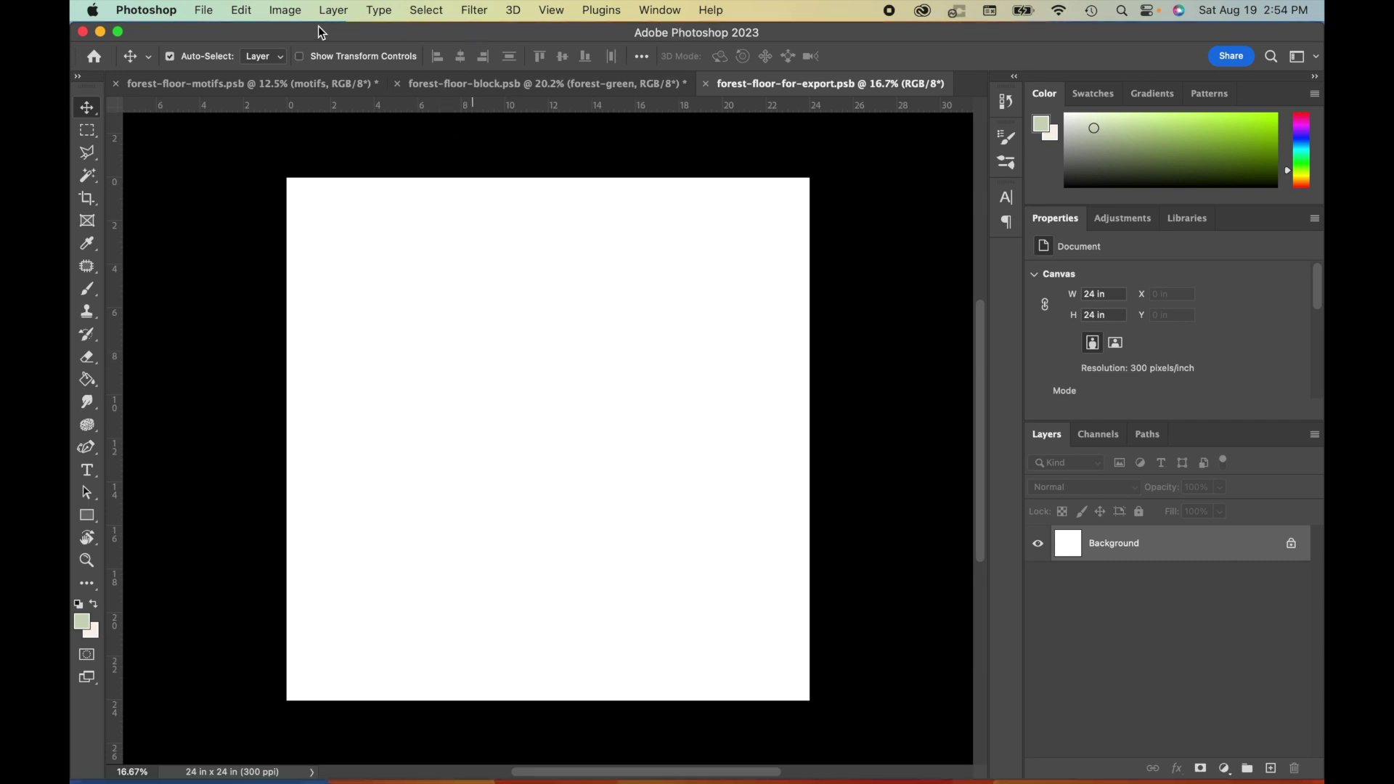
pyautogui.click(334, 10)
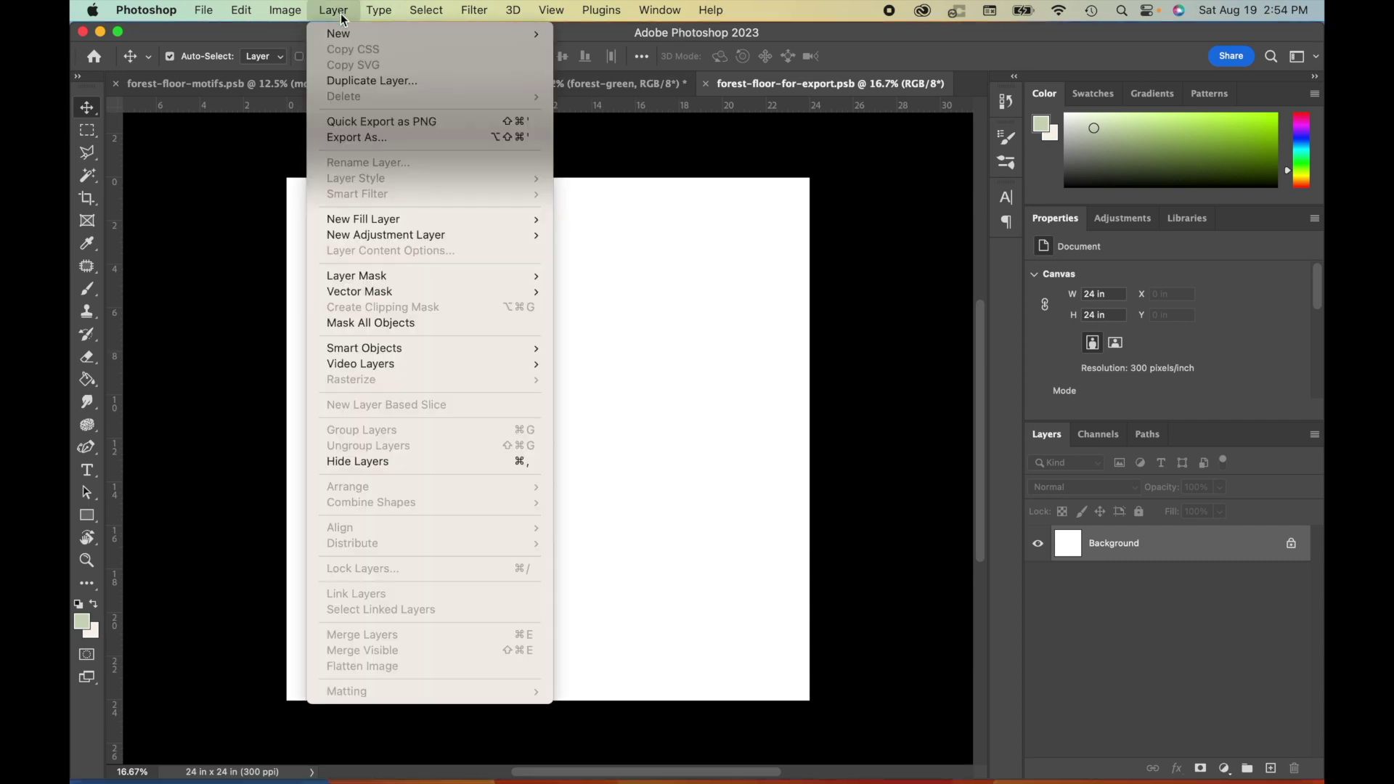
pyautogui.moveTo(425, 221)
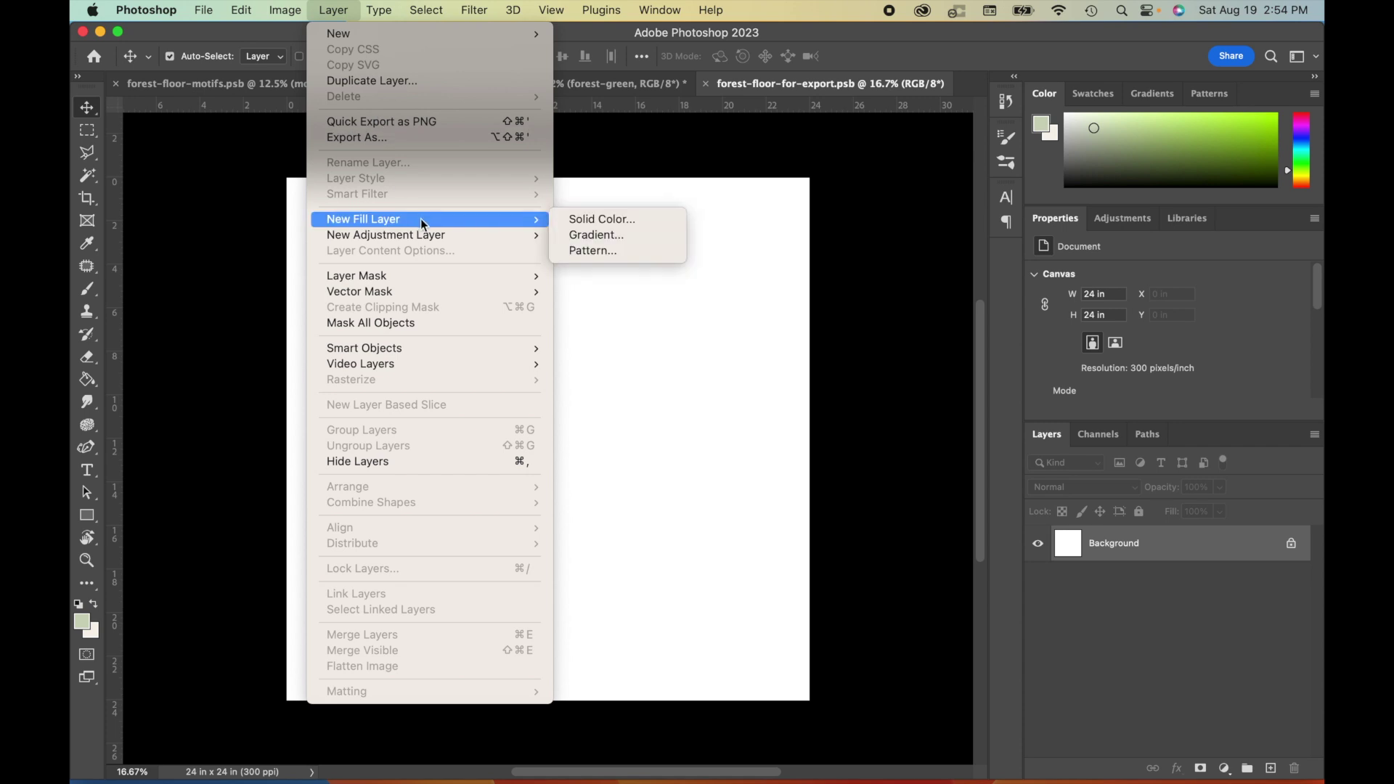
pyautogui.click(601, 252)
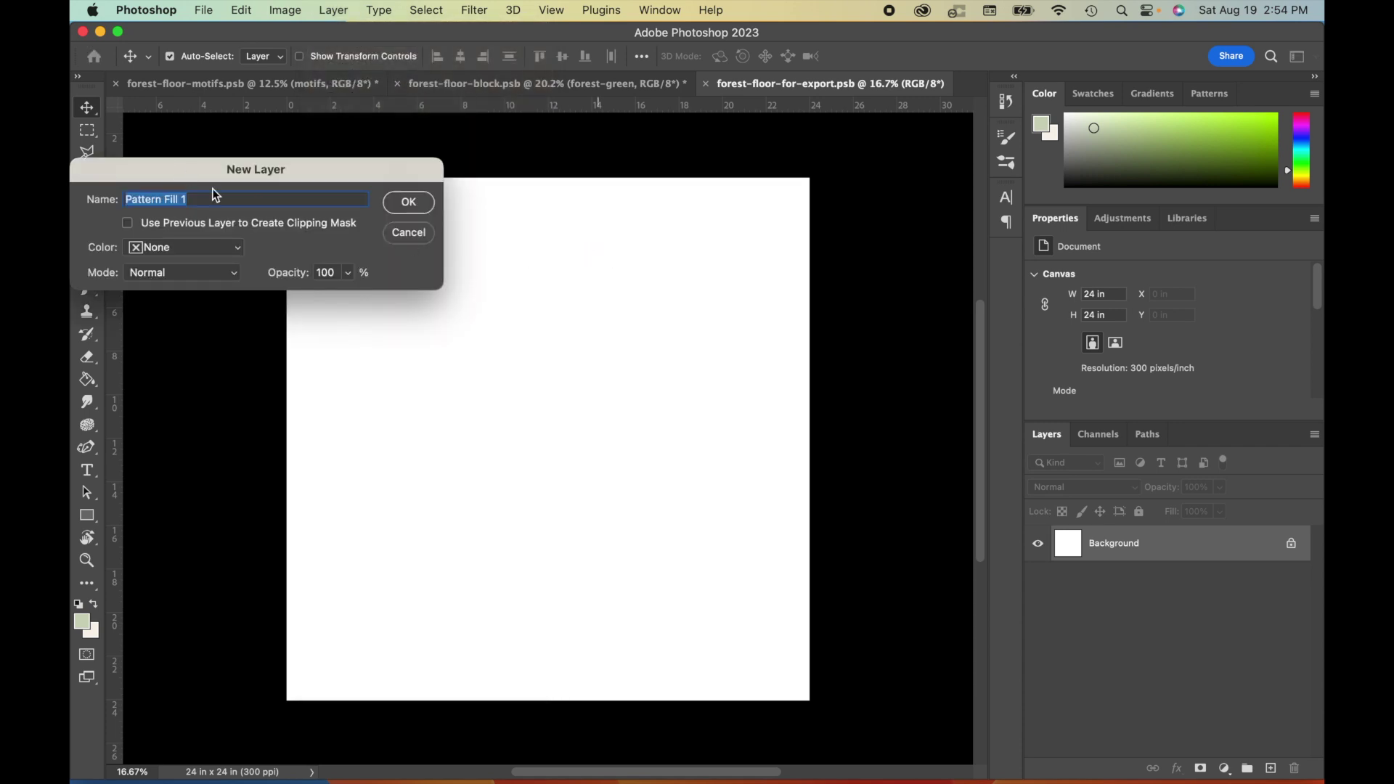
pyautogui.click(408, 202)
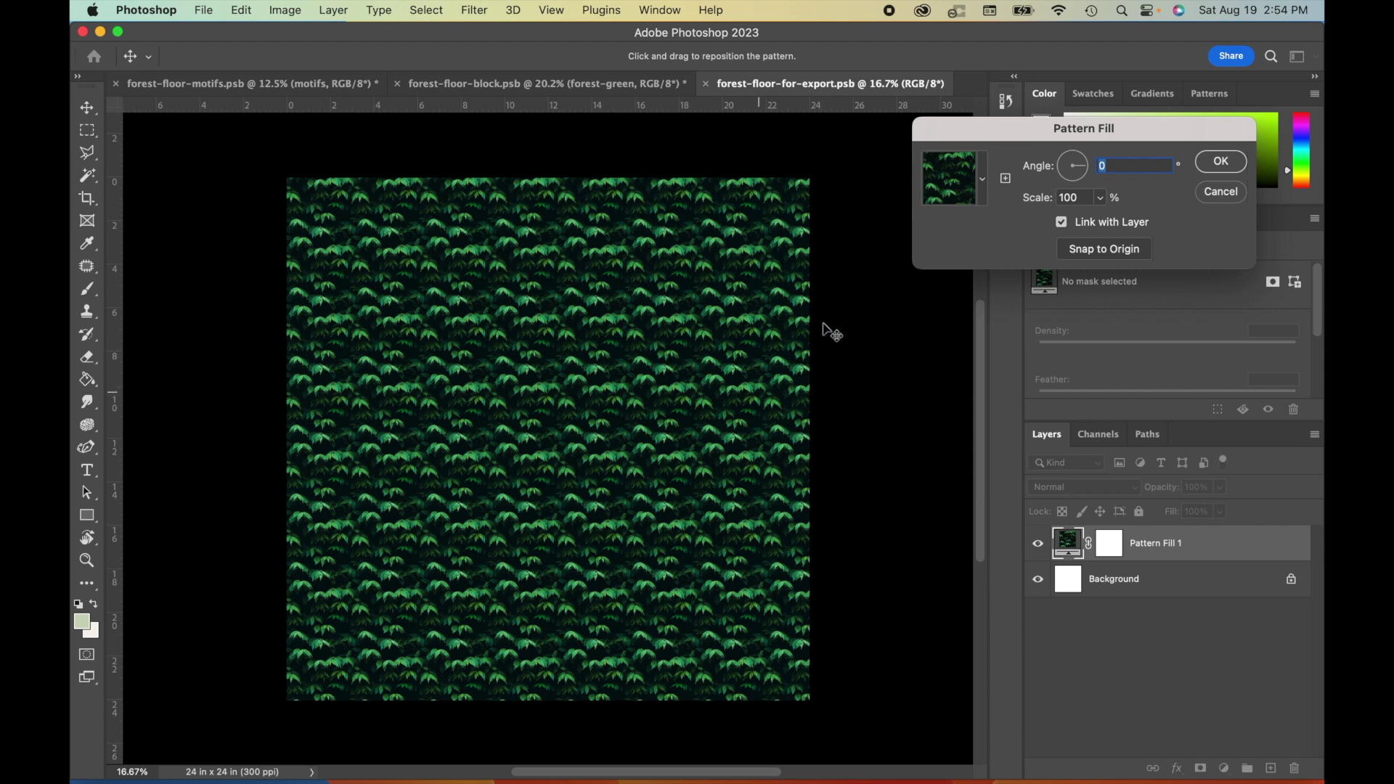
# Step: Pick the forest-floor-textured-white pattern from the saved patterns list
pyautogui.click(984, 179)
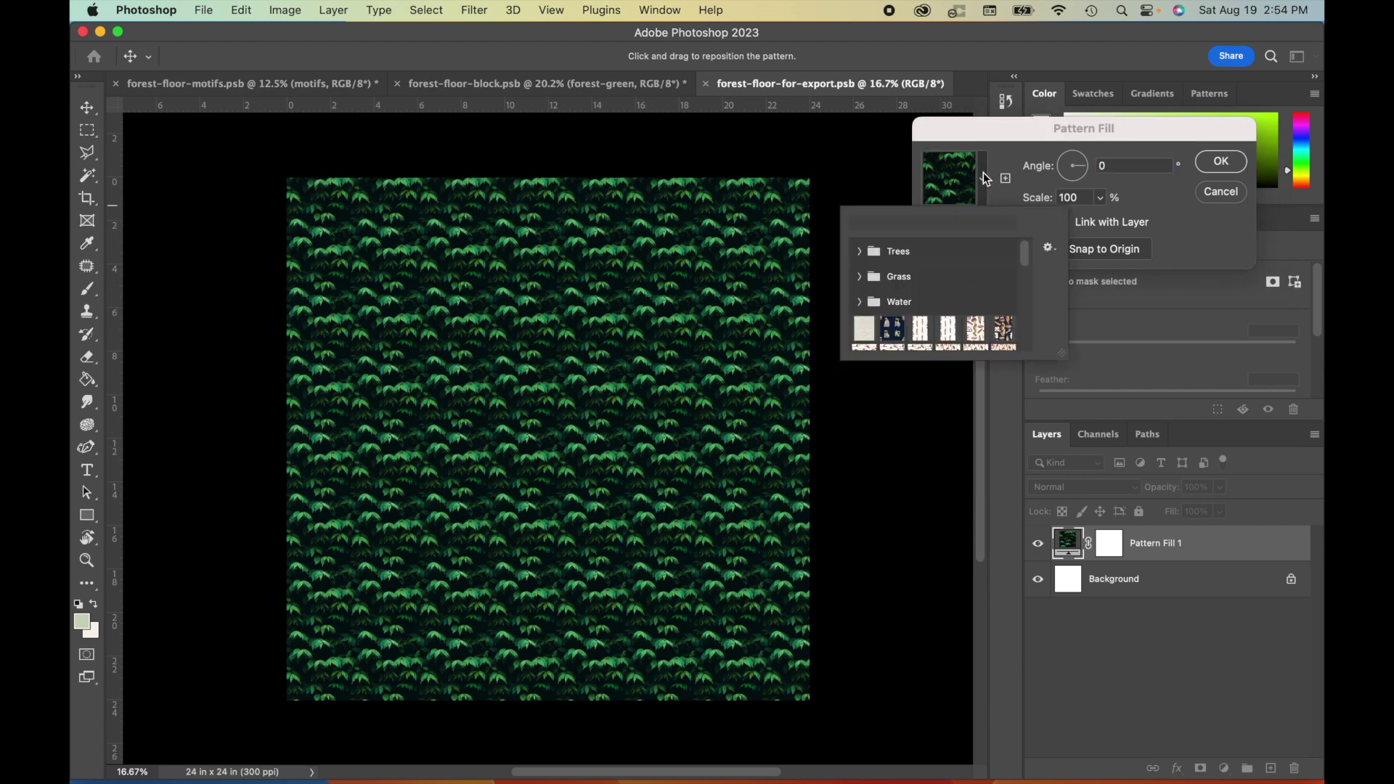
pyautogui.moveTo(1031, 257); pyautogui.dragTo(1023, 213)
pyautogui.moveTo(1024, 253); pyautogui.dragTo(1014, 348)
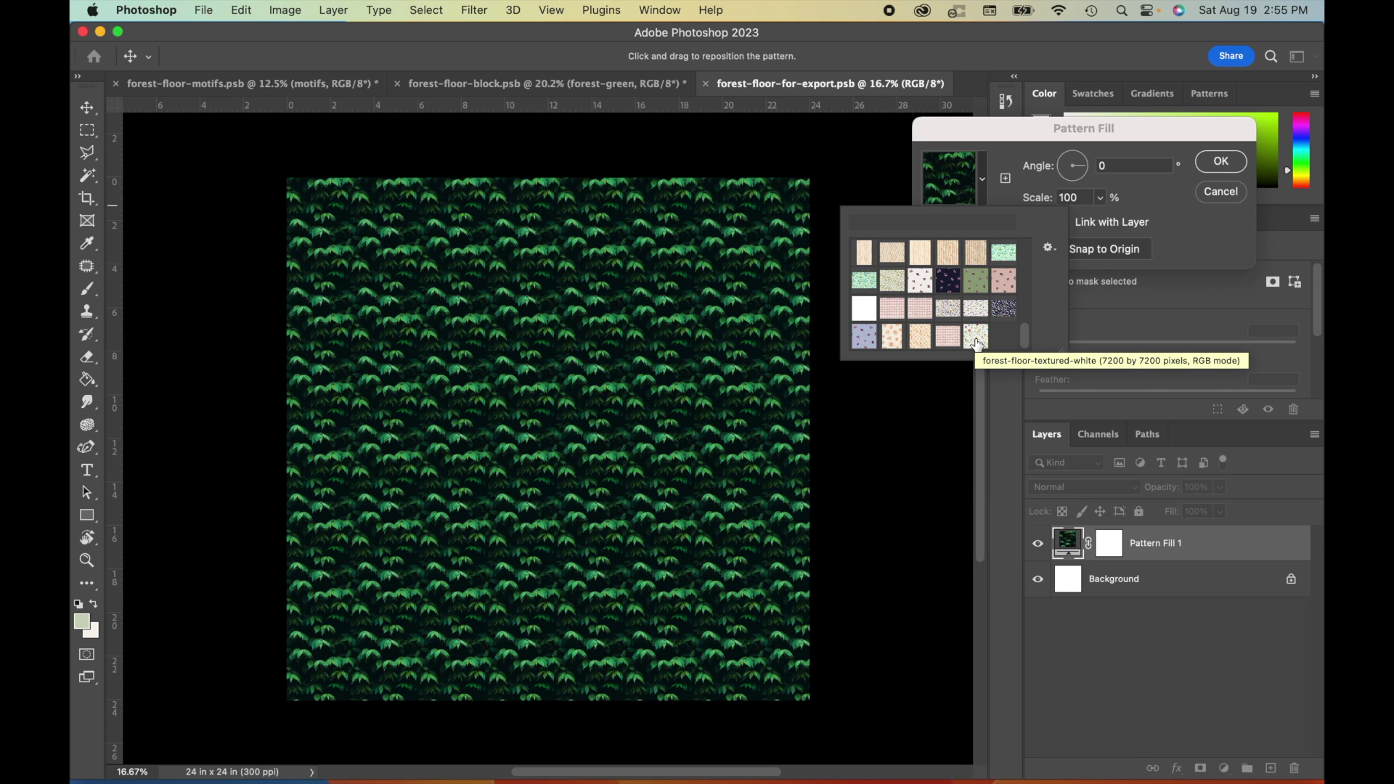
pyautogui.click(975, 343)
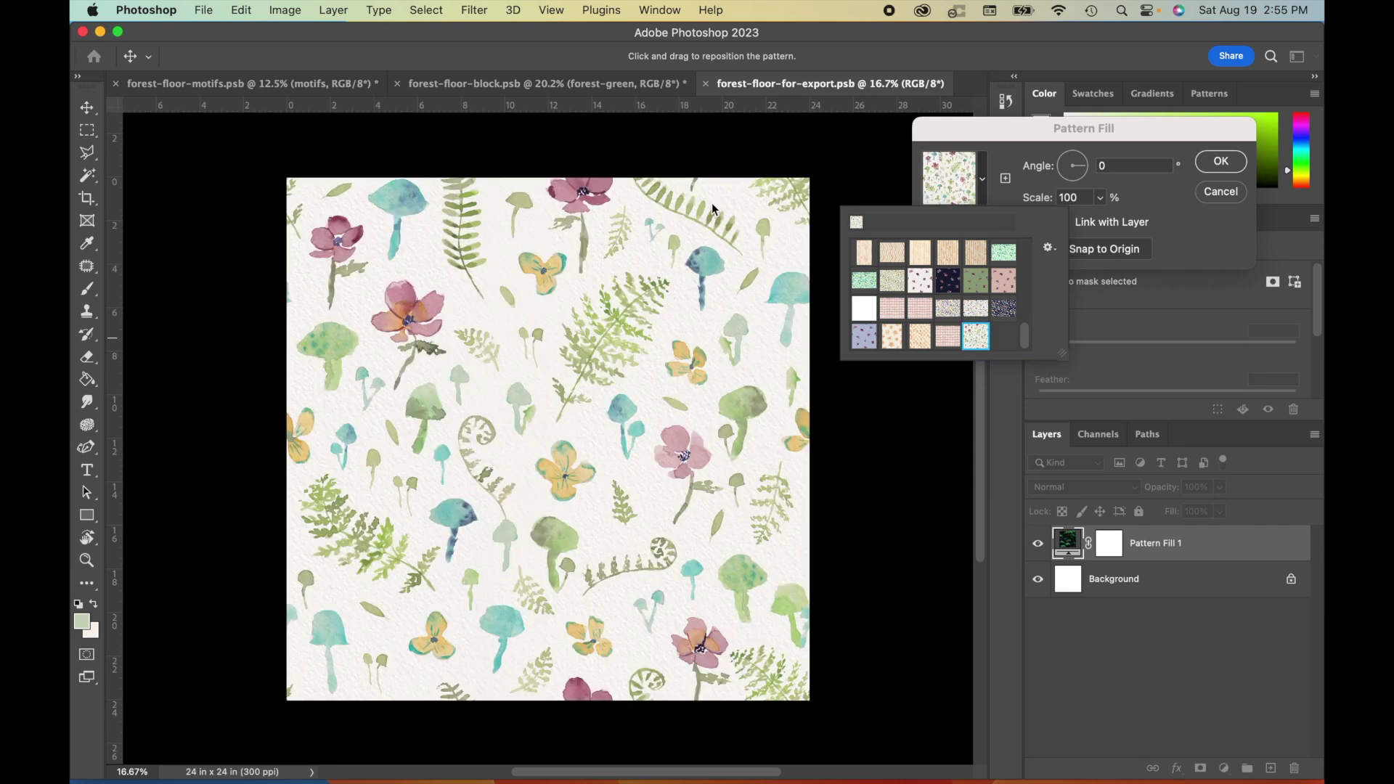
pyautogui.click(1157, 209)
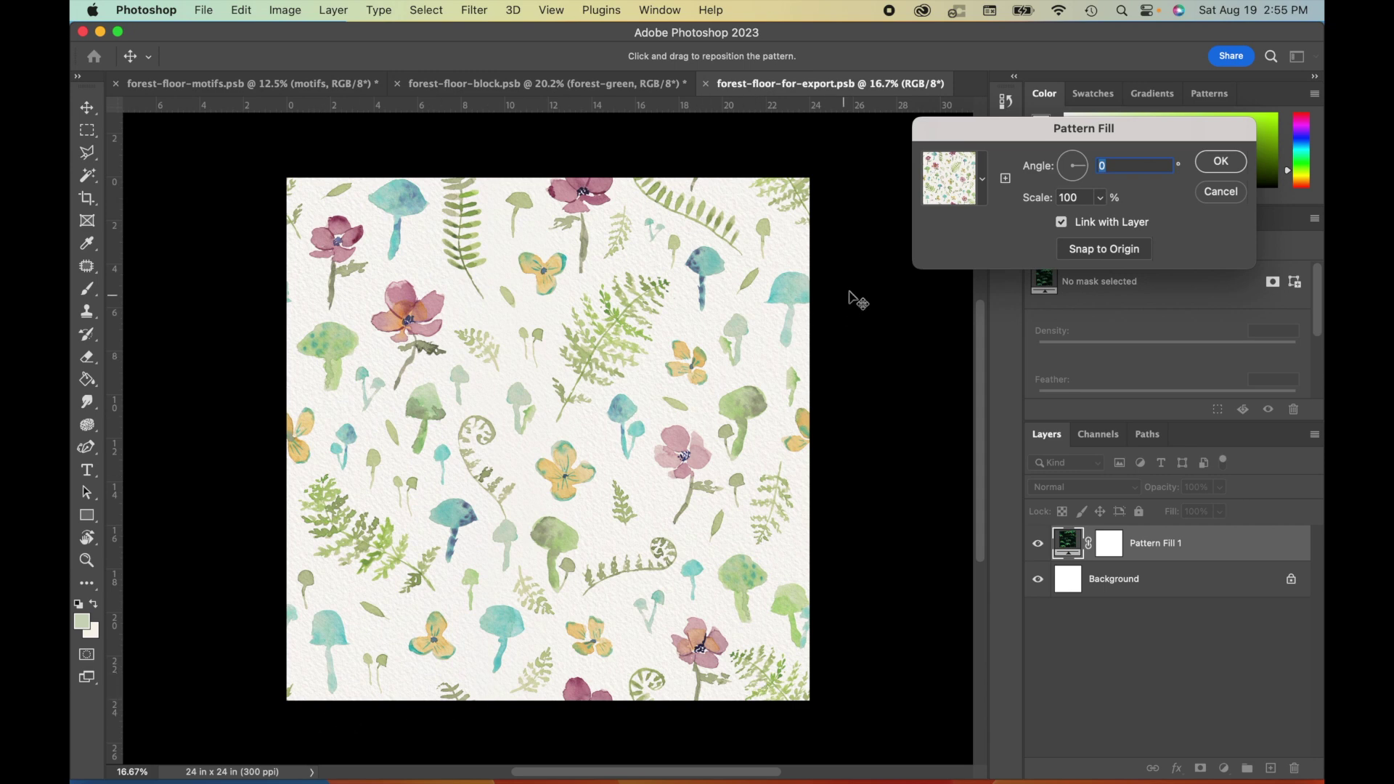
# Step: Keep the pattern scale at 100% and confirm the Pattern Fill settings
pyautogui.click(1101, 199)
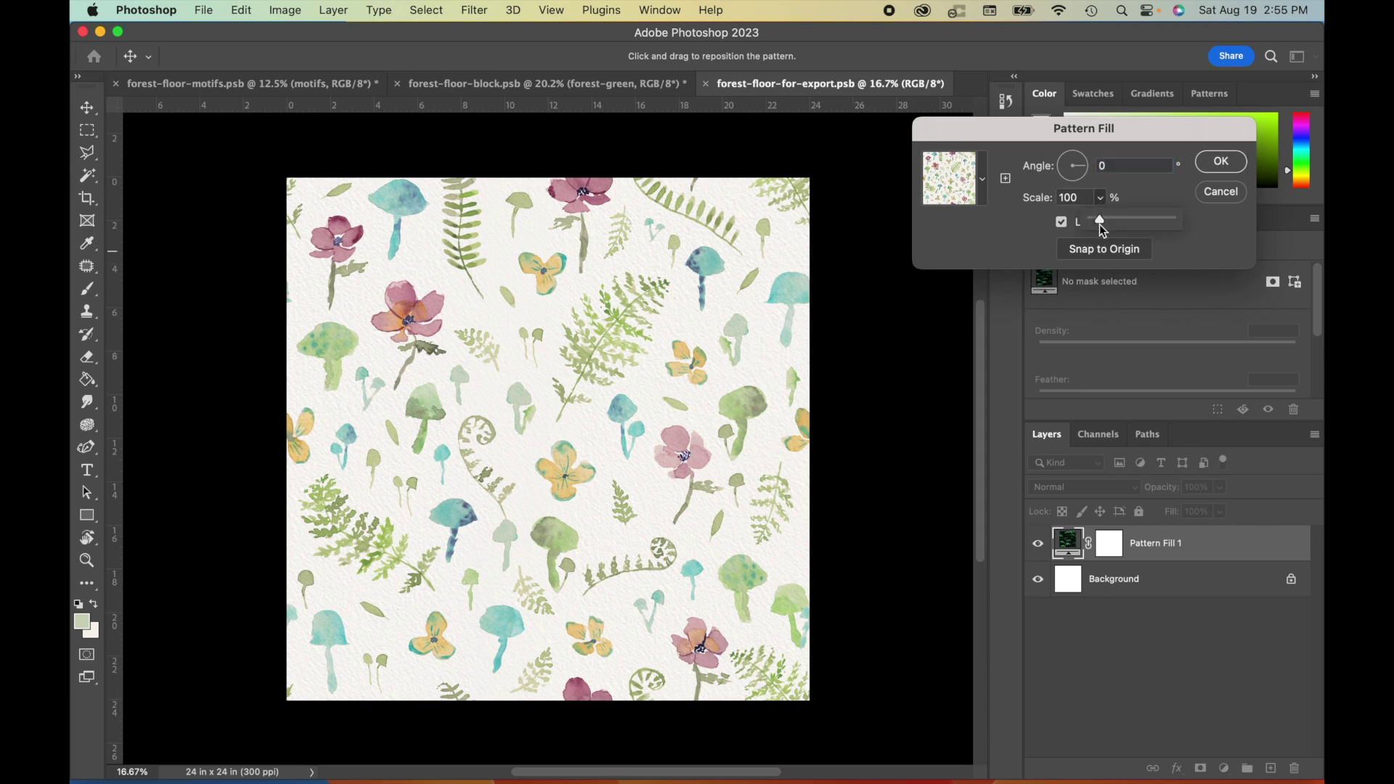
pyautogui.moveTo(1102, 226); pyautogui.dragTo(1102, 225)
pyautogui.click(1221, 161)
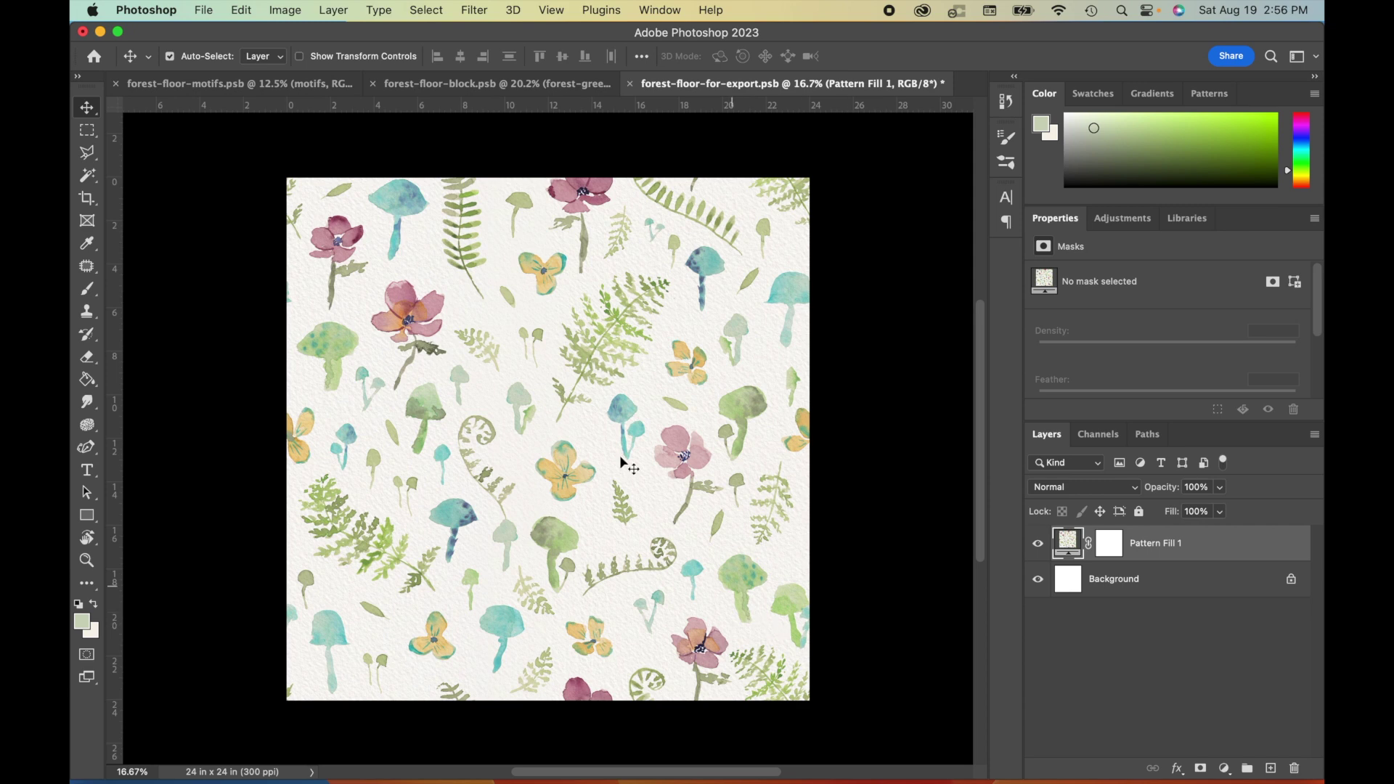
# Step: Open File > Export > Export As and confirm the format is JPG
pyautogui.click(202, 11)
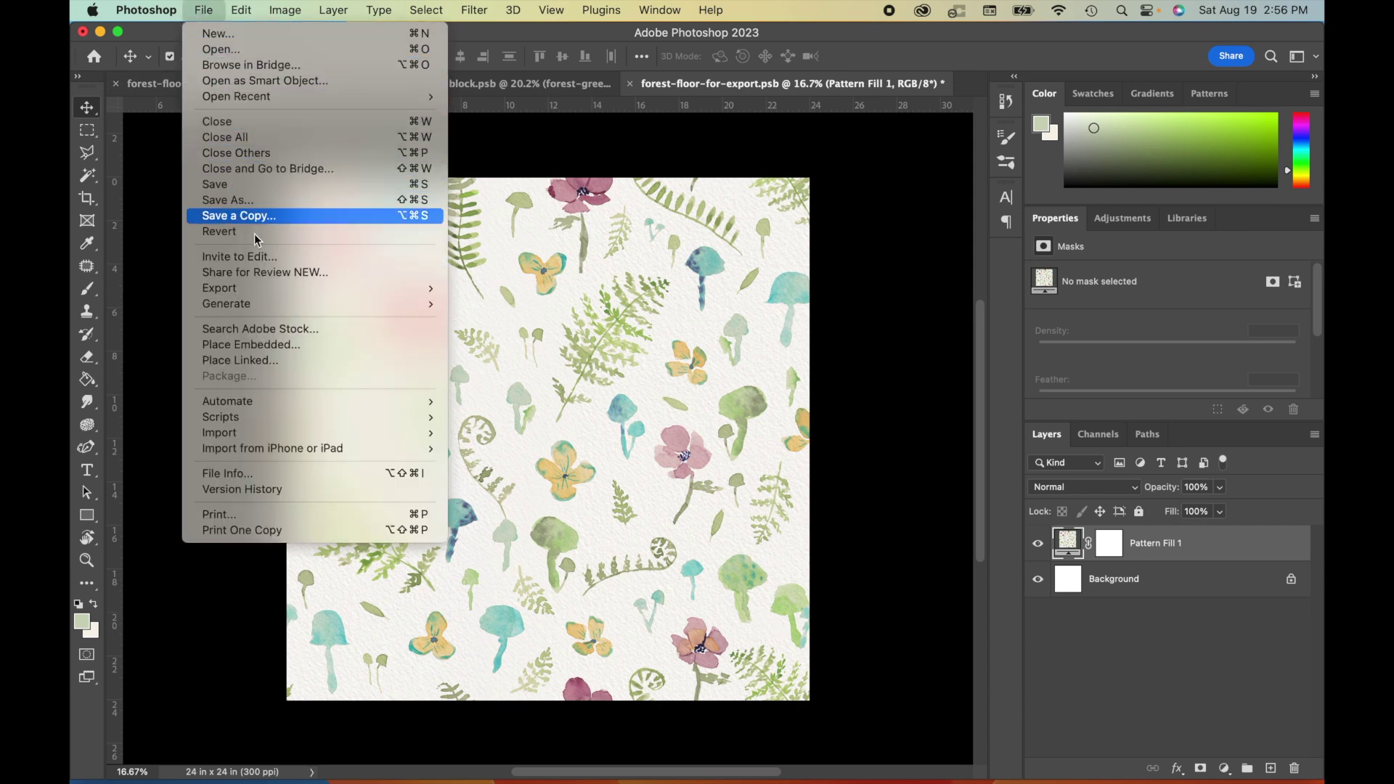
pyautogui.moveTo(321, 289)
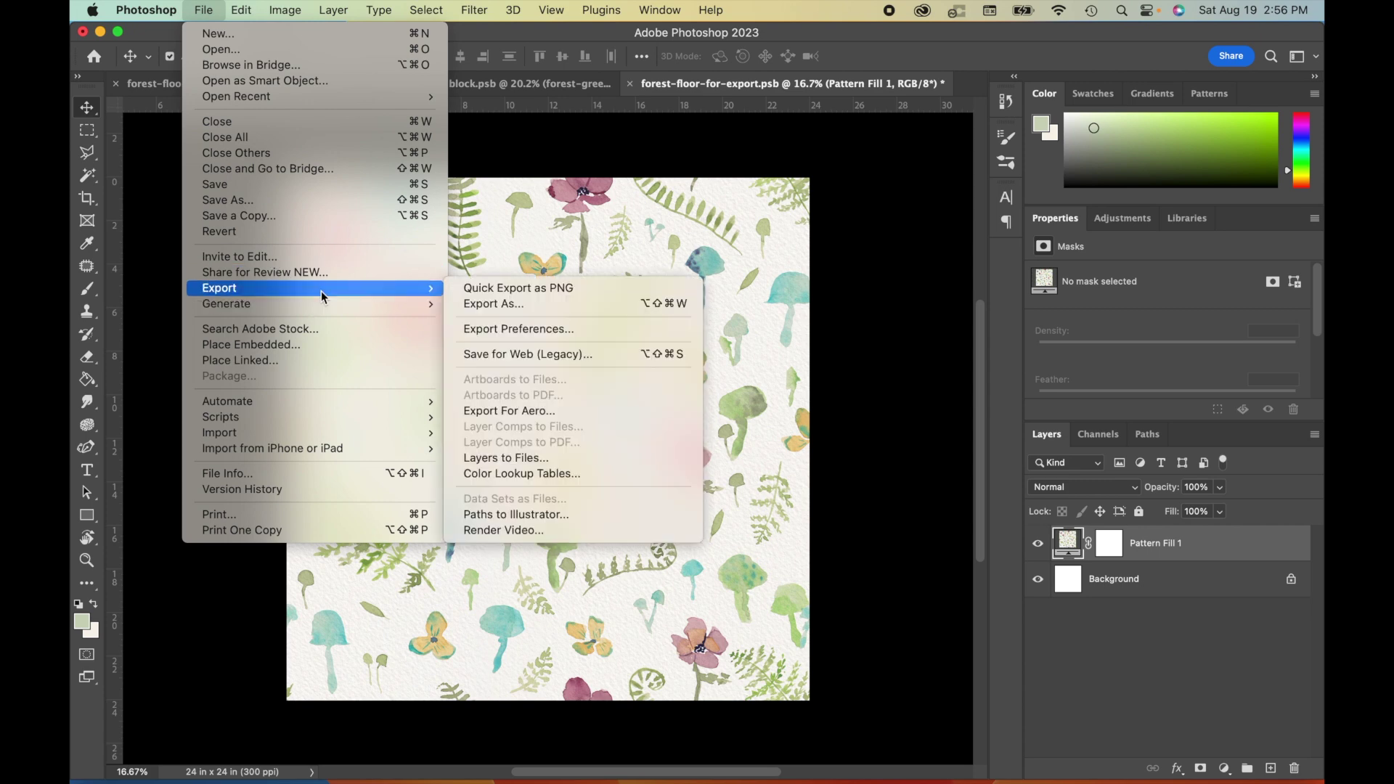
pyautogui.click(480, 306)
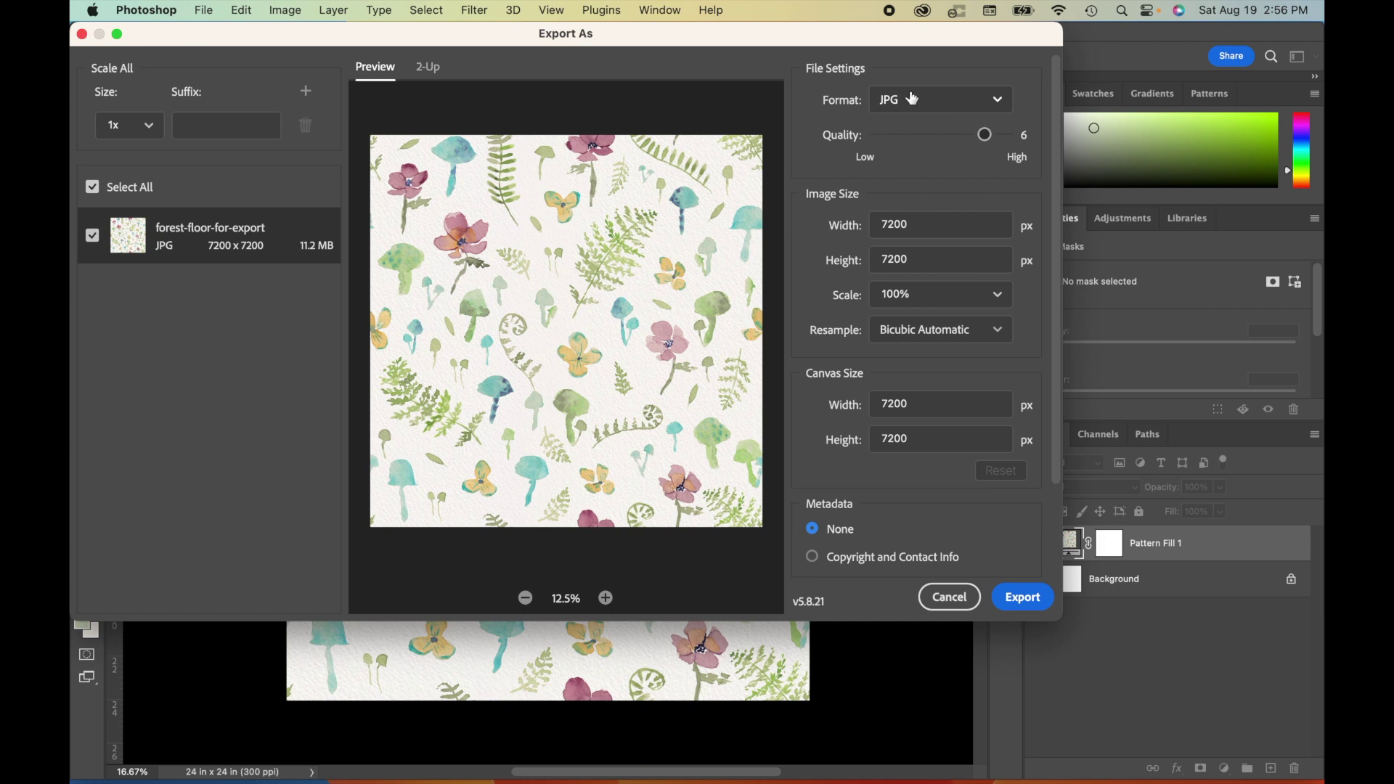
pyautogui.click(1004, 99)
# Step: Drag the JPG Quality slider up to High (7)
pyautogui.moveTo(995, 139); pyautogui.dragTo(1035, 151)
# Step: Keep the export scale at 100% (7200 x 7200 px) and export the image
pyautogui.click(996, 296)
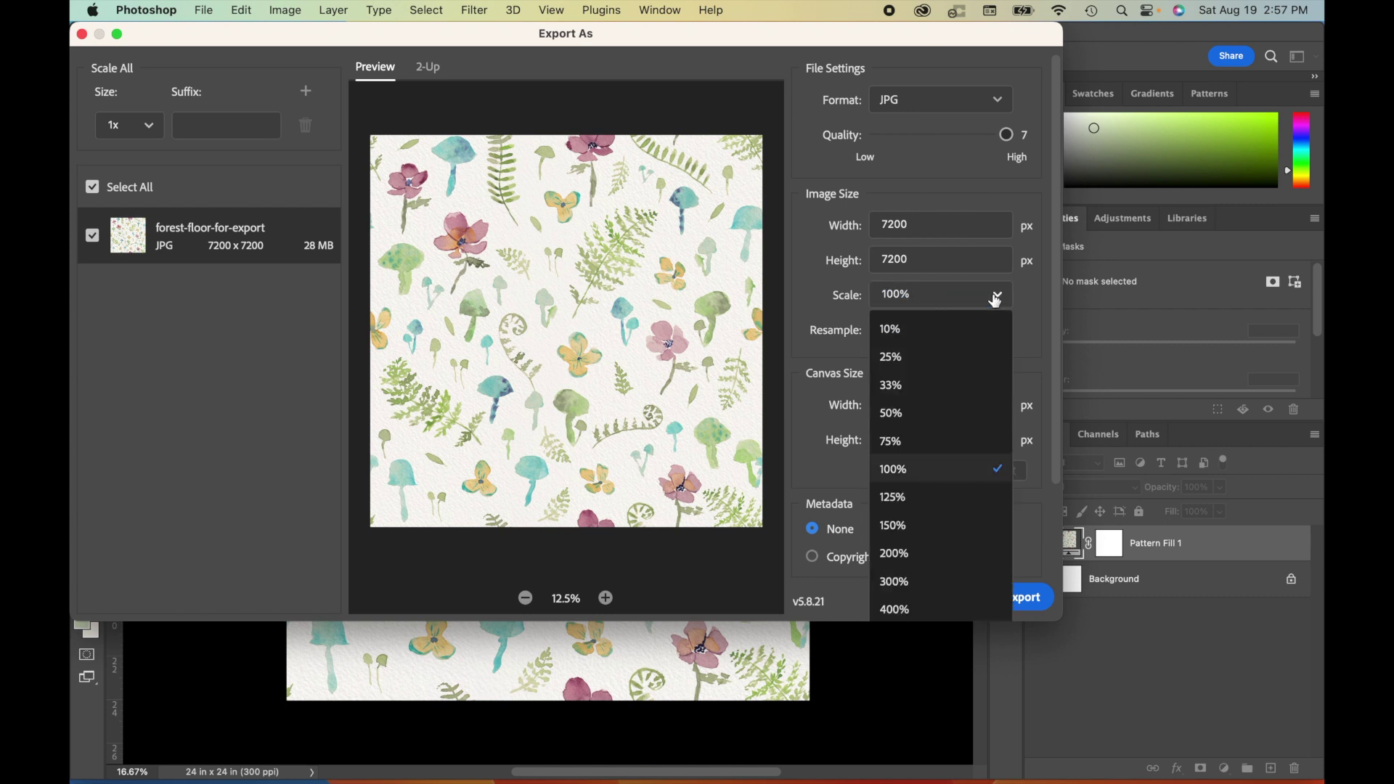
pyautogui.click(929, 415)
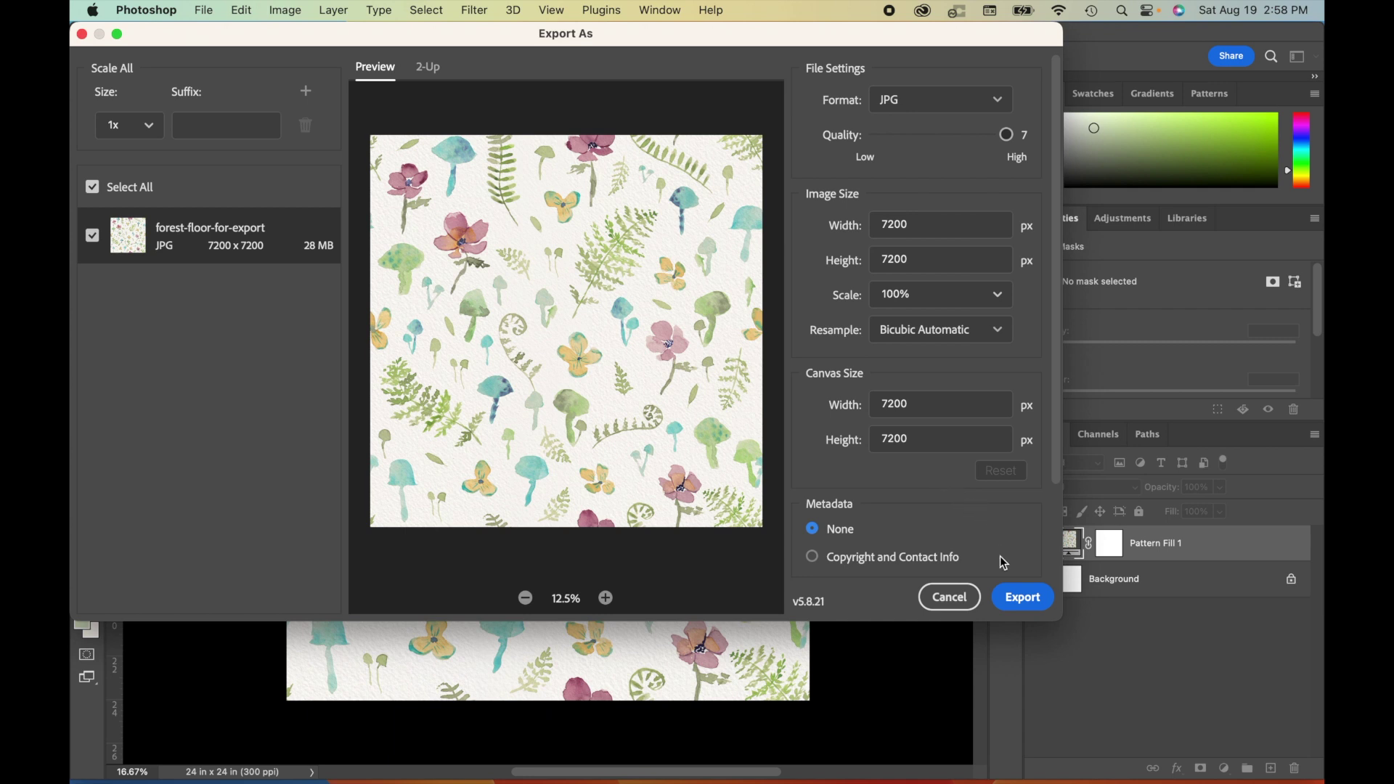
pyautogui.click(1018, 596)
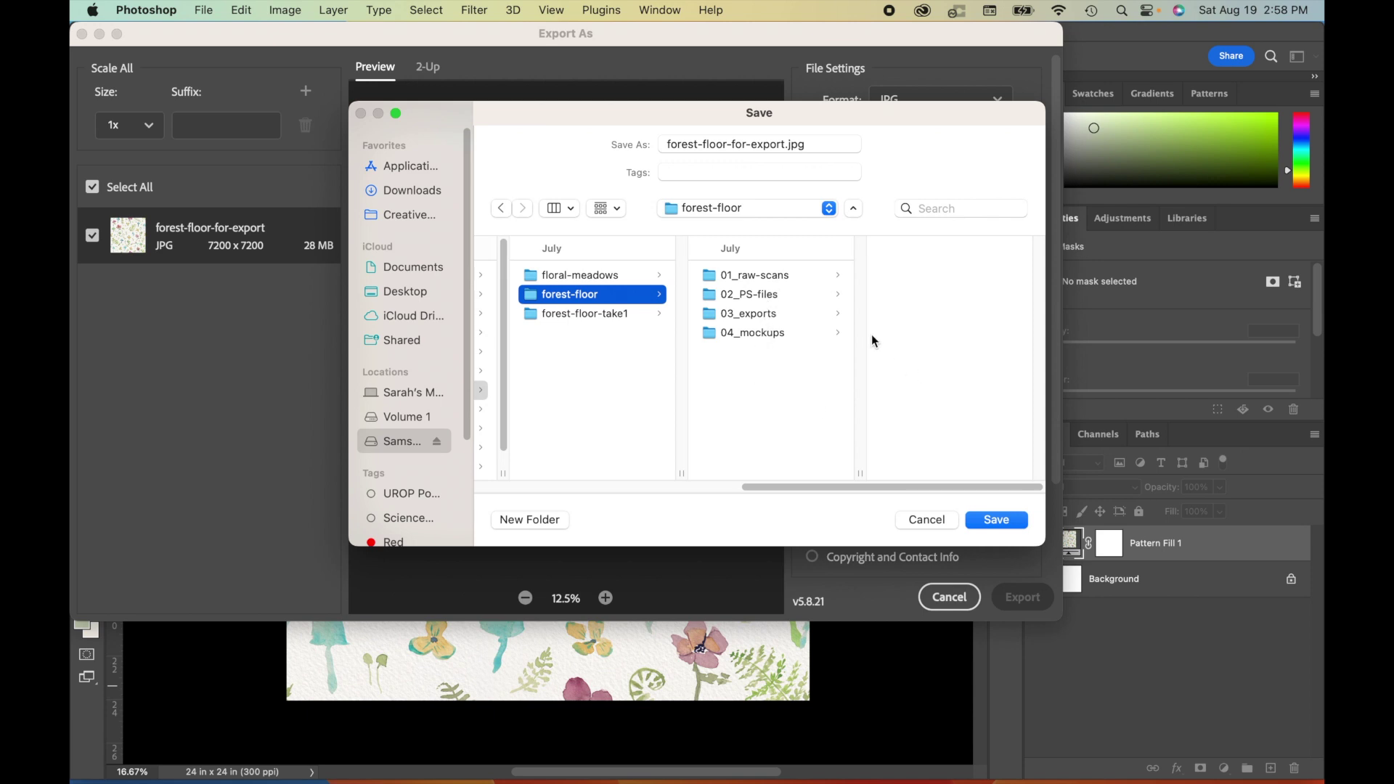
# Step: Save the JPG in 03_exports as forest-floor-textured-white-lg.jpg
pyautogui.click(751, 315)
pyautogui.moveTo(785, 144); pyautogui.dragTo(732, 144)
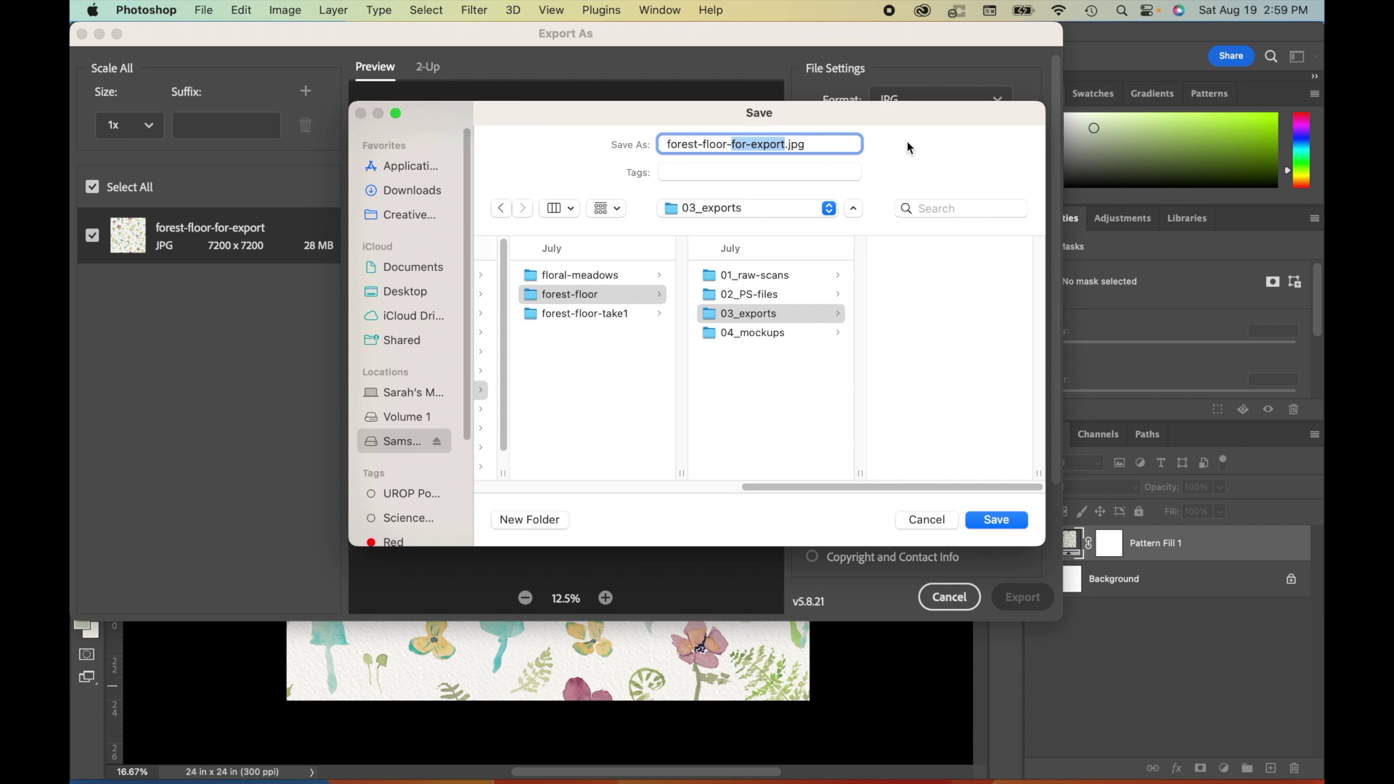
pyautogui.write('textured-white')
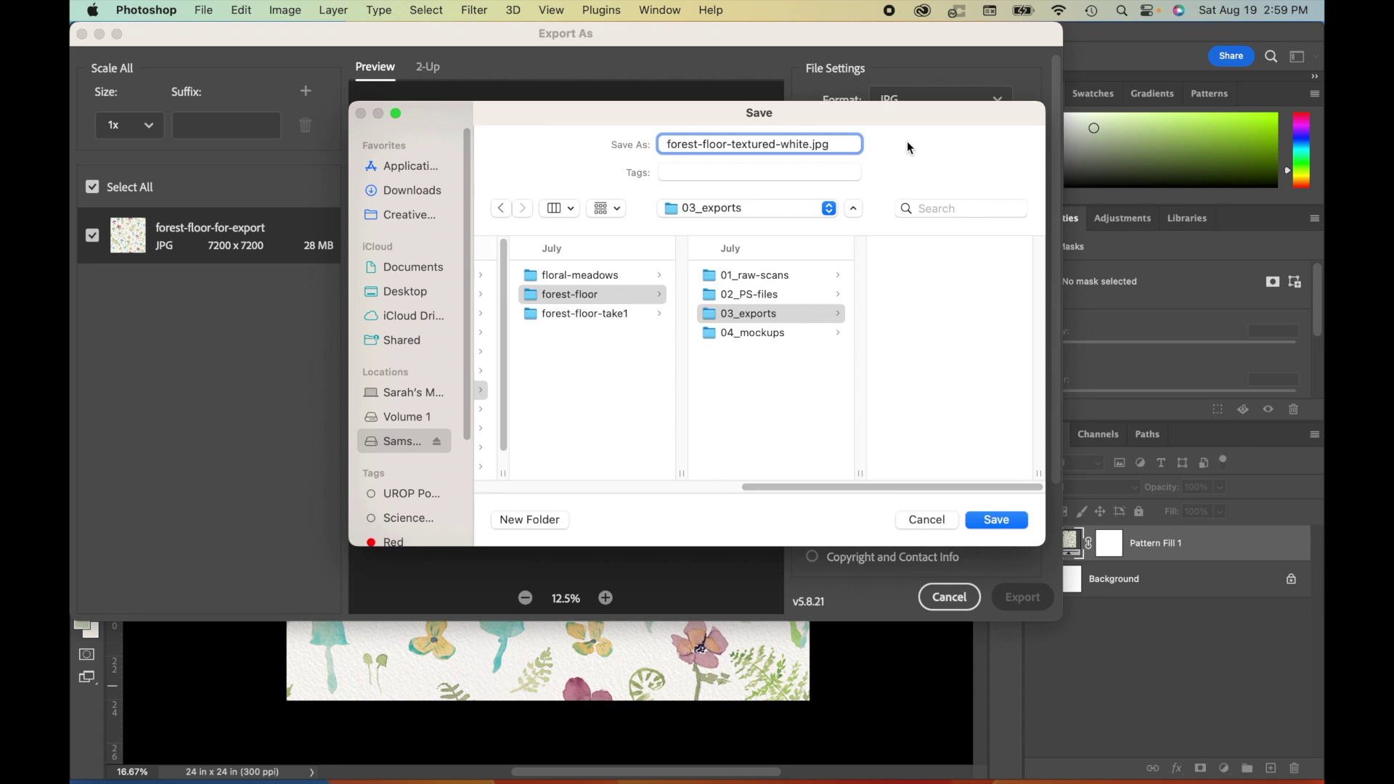
pyautogui.write('-')
pyautogui.write('lg')
pyautogui.click(998, 520)
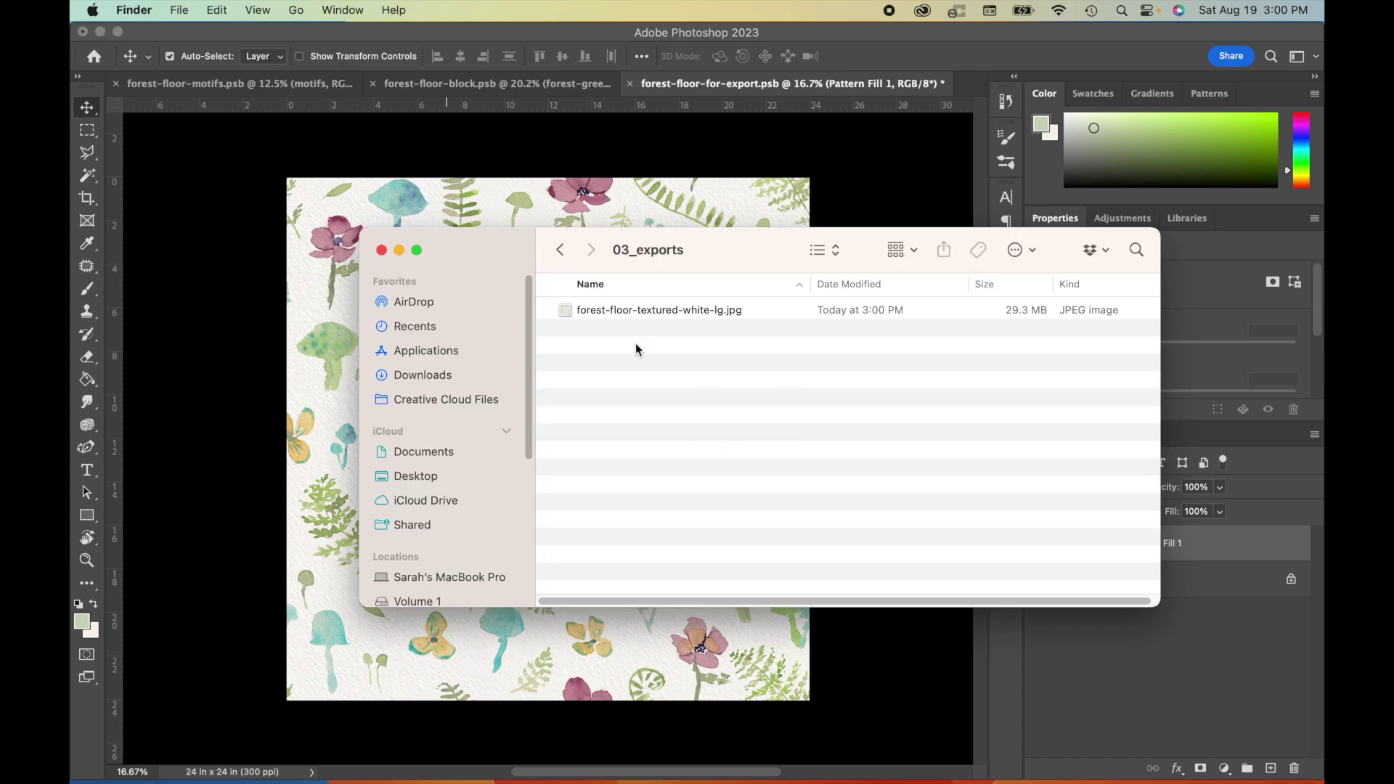
pyautogui.moveTo(660, 248); pyautogui.dragTo(685, 224)
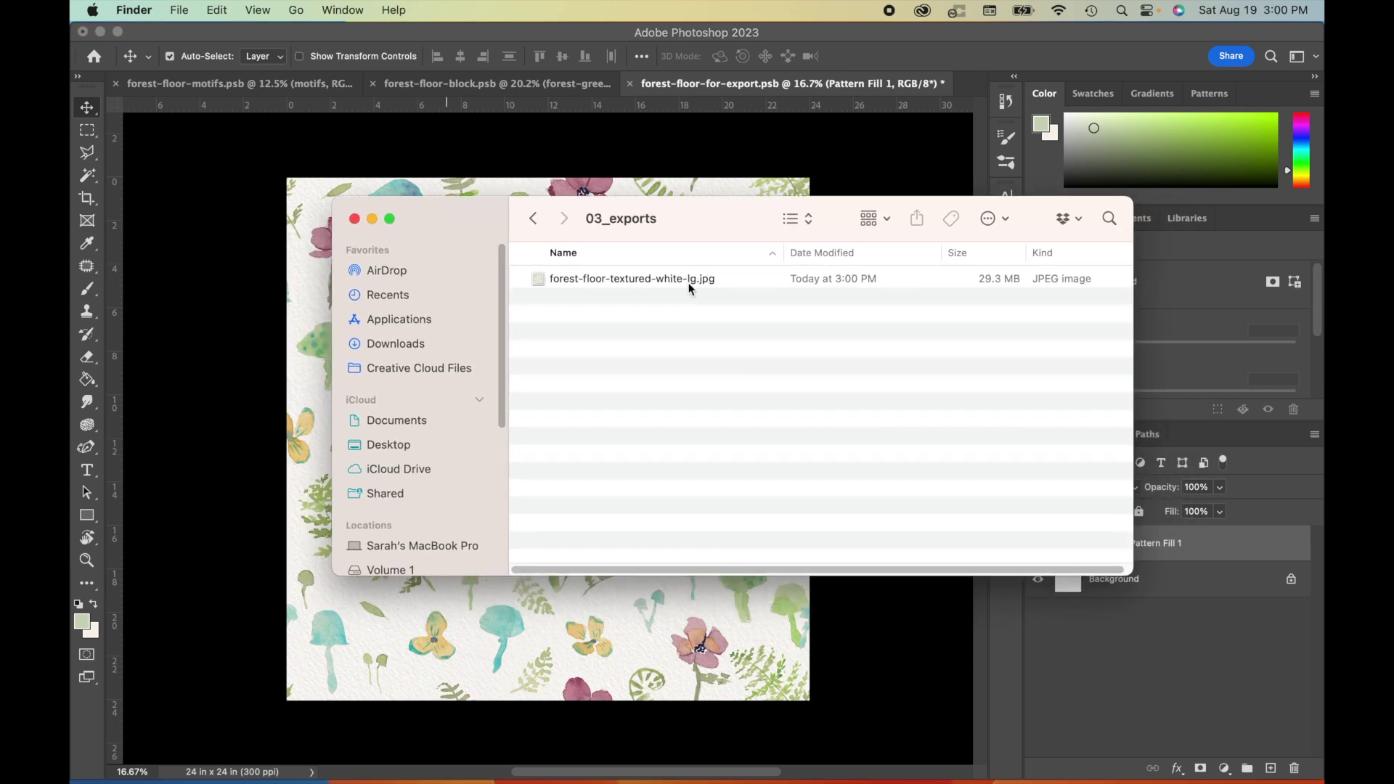
# Step: Open forest-floor-textured-white-lg.jpg from Finder in Preview
pyautogui.doubleClick(688, 283)
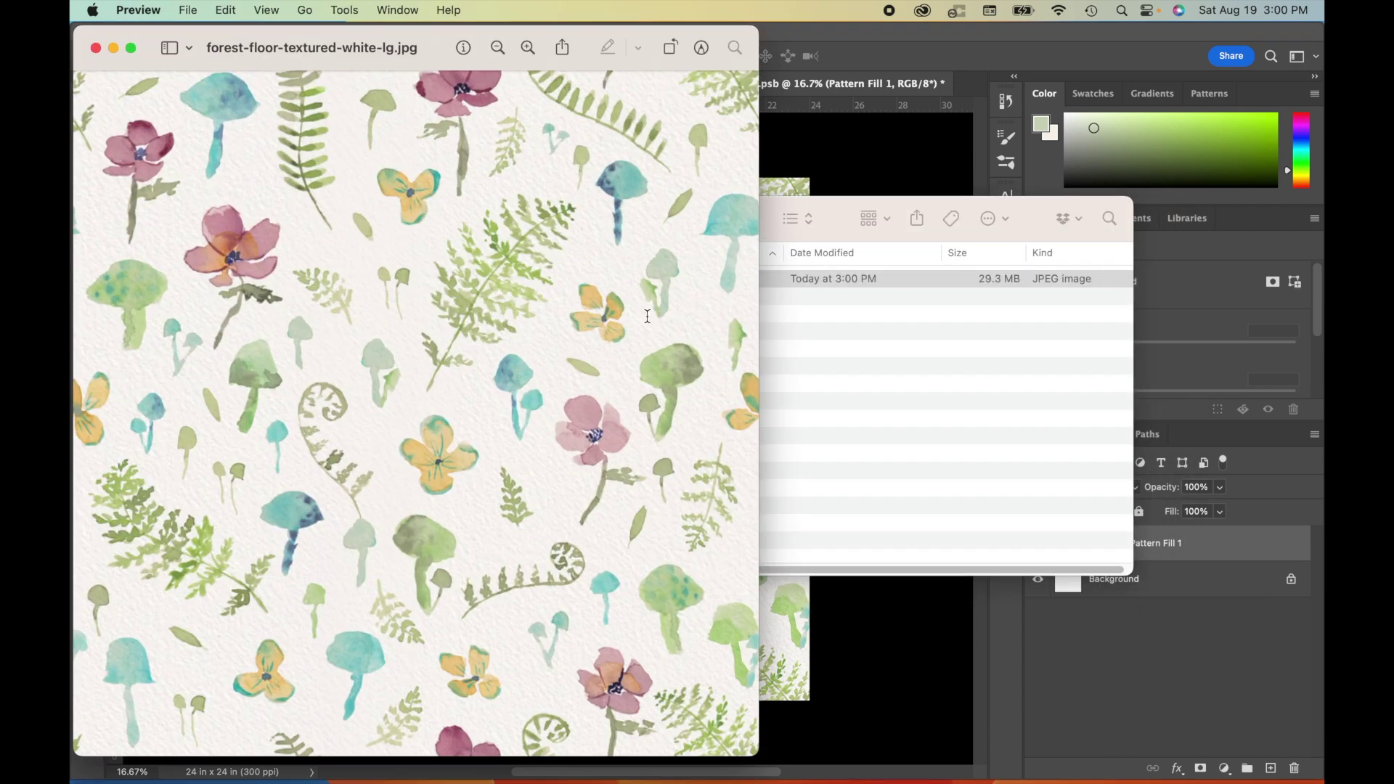